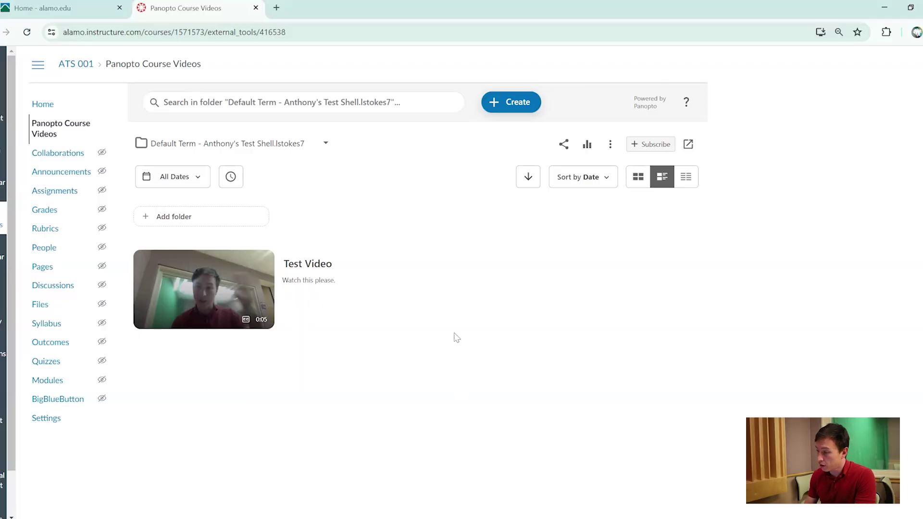
Open Test Video in the Panopto editor from its thumbnail's Edit icon in Canvas
mouse_move(463, 262)
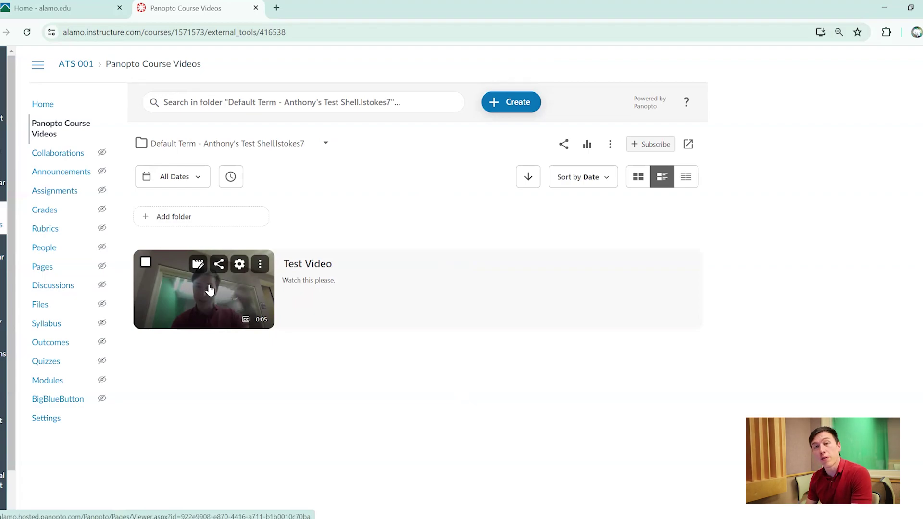
left_click(198, 265)
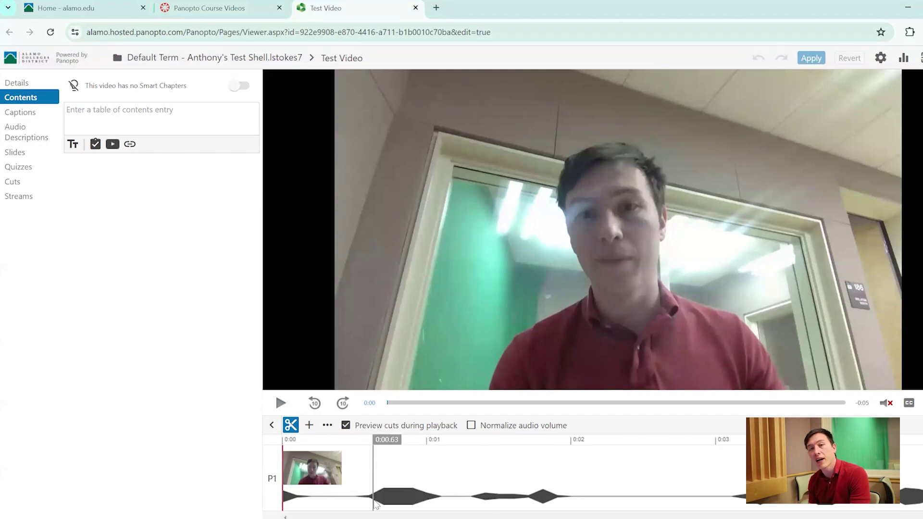
Add a quiz at 0:00 from the editor's Quizzes tab
left_click(33, 172)
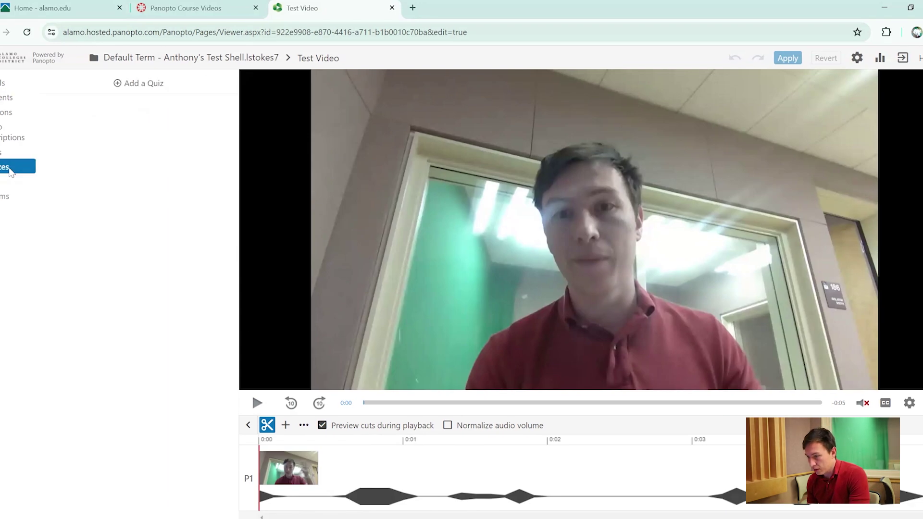
left_click(144, 84)
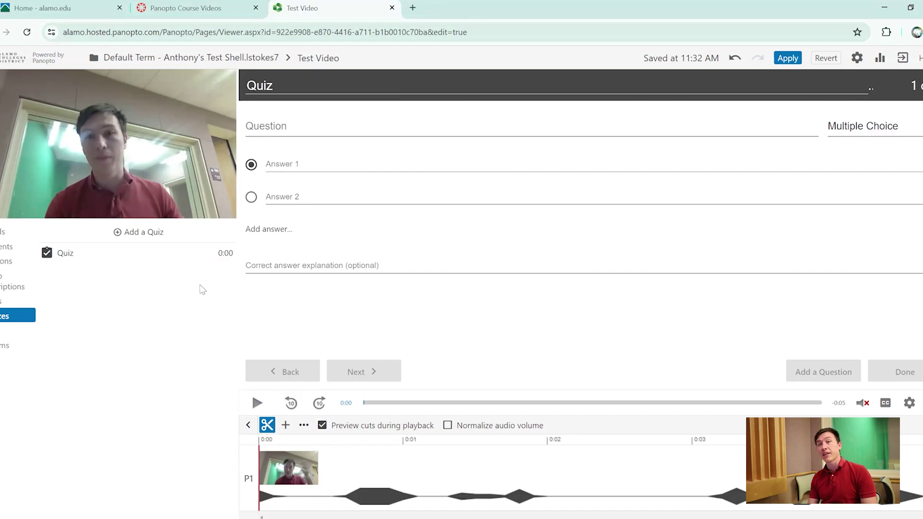
Delete the 0:00 quiz and add a new quiz at about 0:01 instead
mouse_move(217, 253)
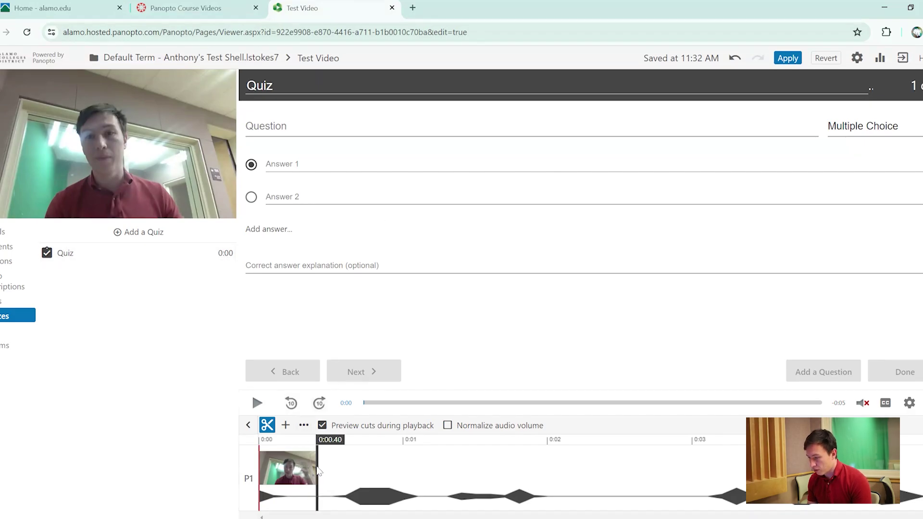
left_click(382, 469)
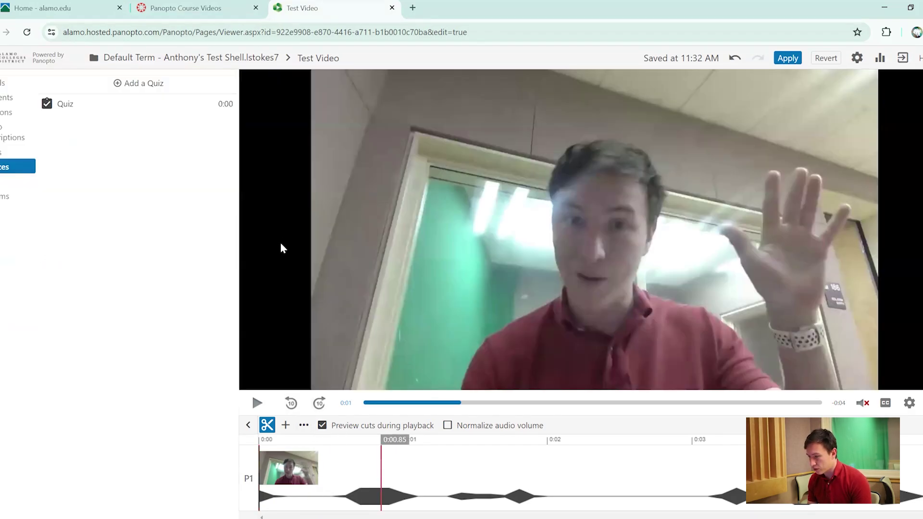
left_click(211, 104)
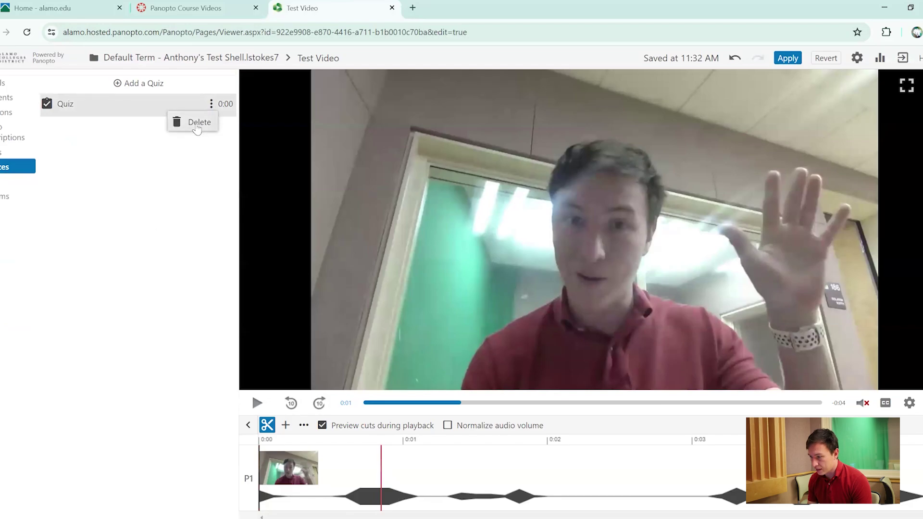
left_click(197, 124)
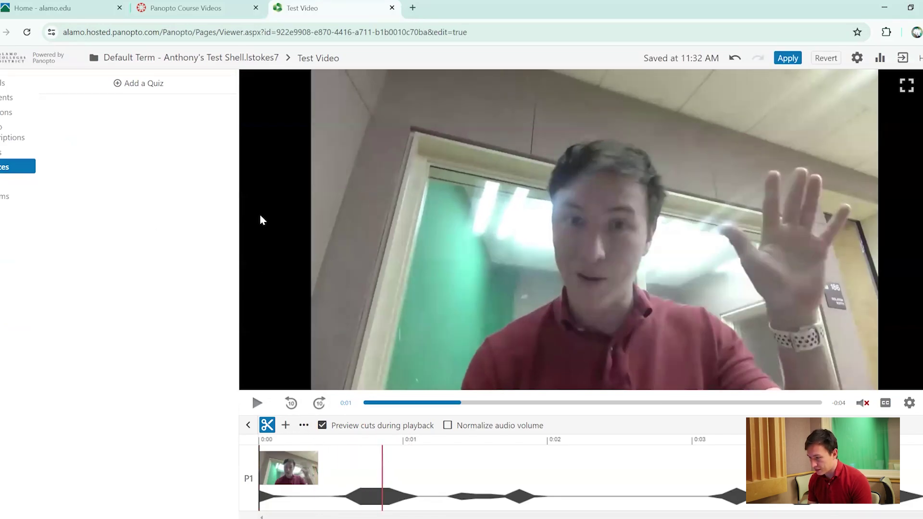
left_click(155, 83)
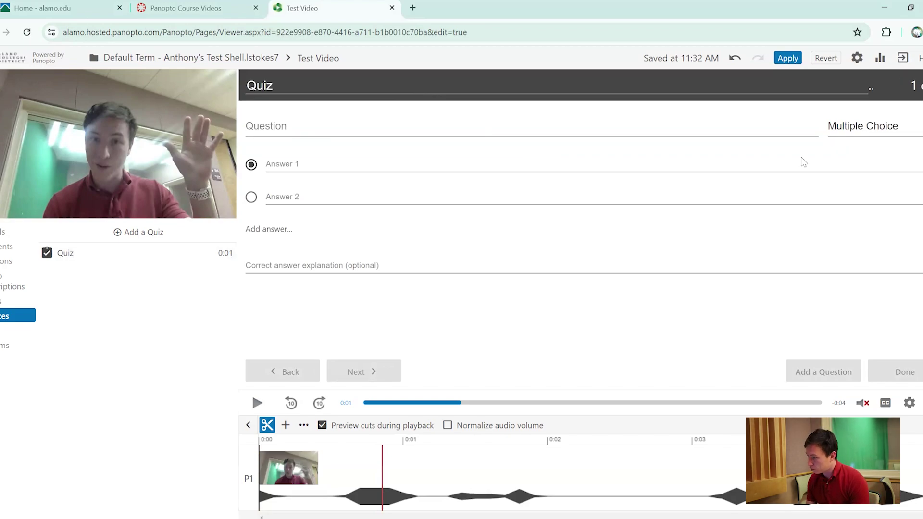
left_click(864, 130)
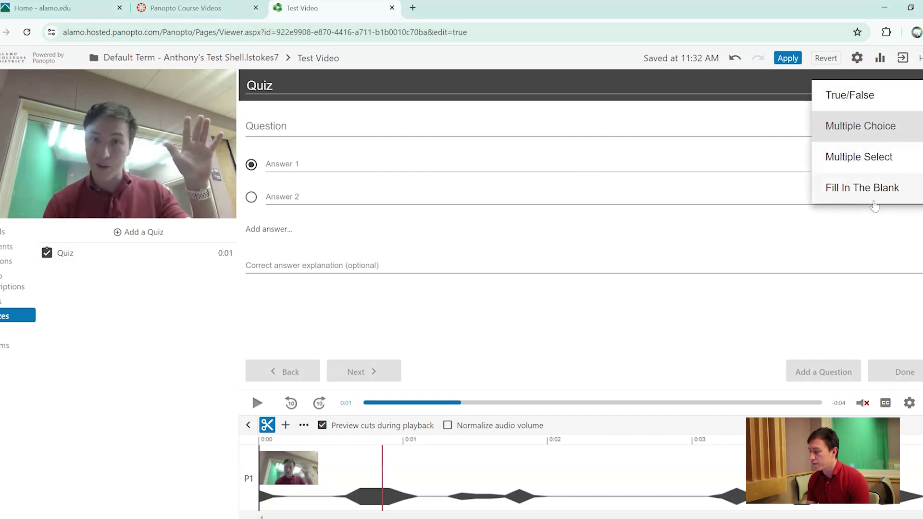
Keep the question type as Multiple Choice and enter the question 'whats 2+2'
left_click(862, 101)
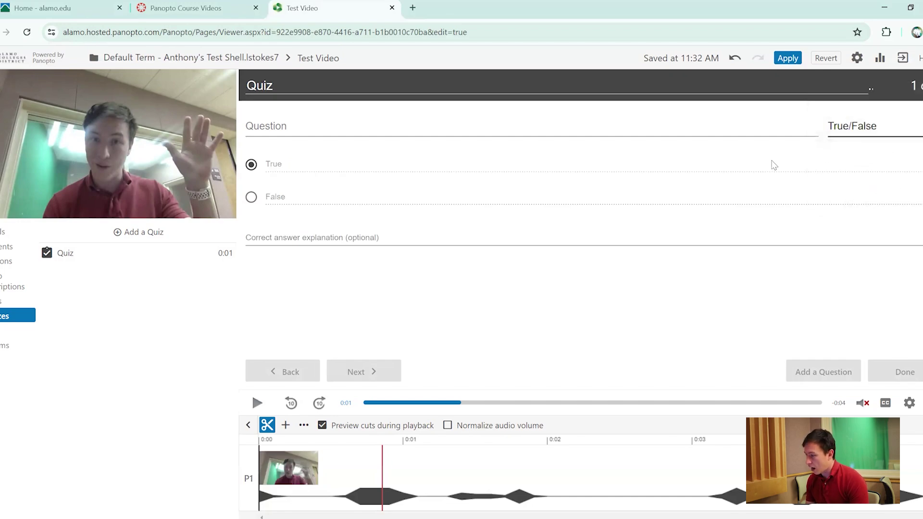
left_click(867, 127)
left_click(868, 157)
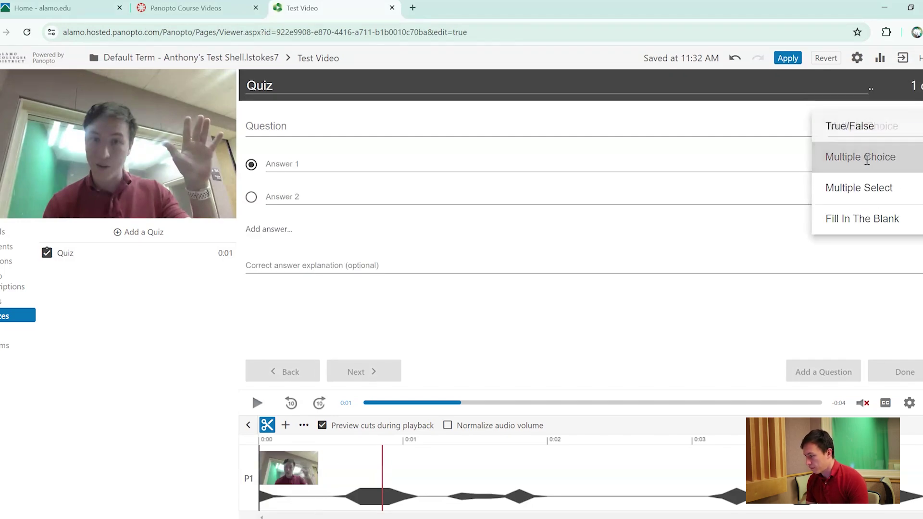
left_click(450, 125)
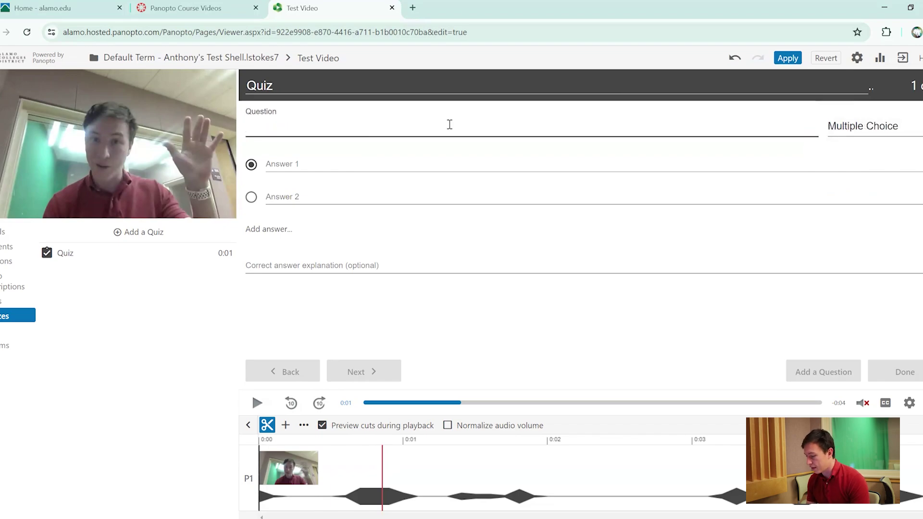
type("whats 2+2")
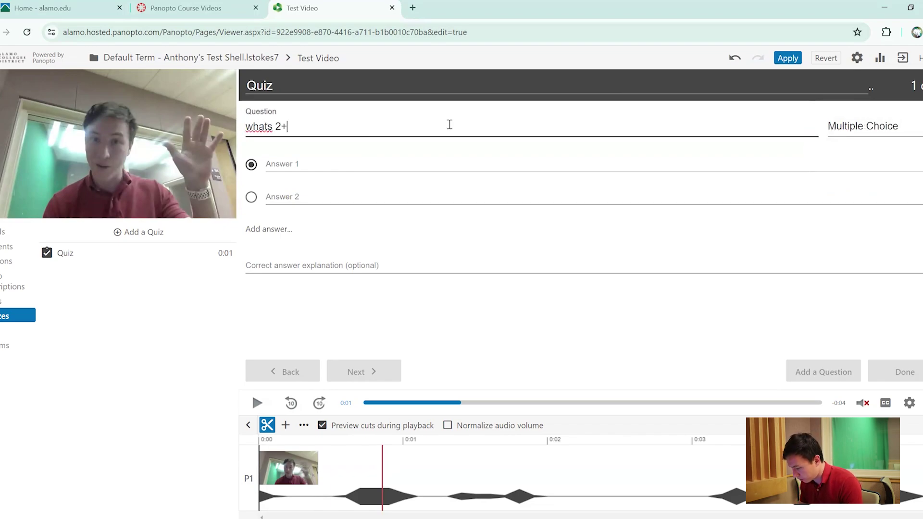
Enter four answers 12, 2, 3 and 4, marking 4 as correct
left_click(327, 165)
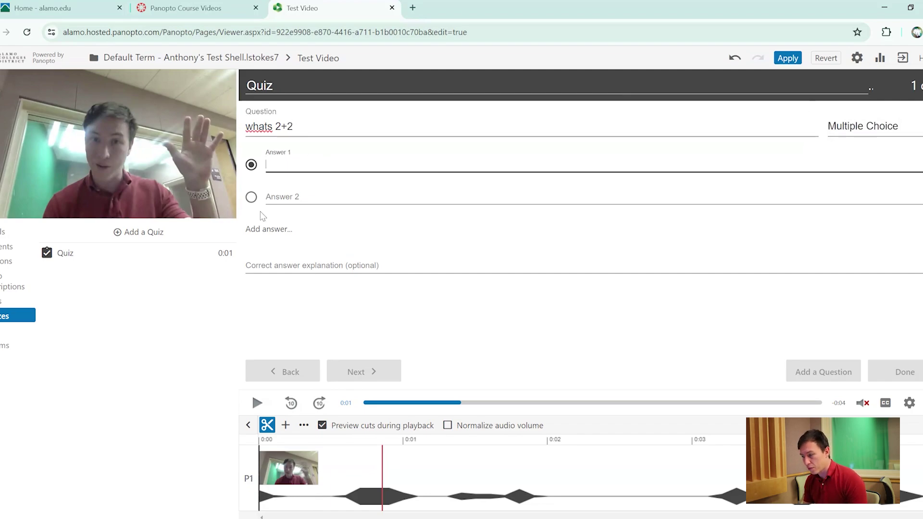
left_click(278, 230)
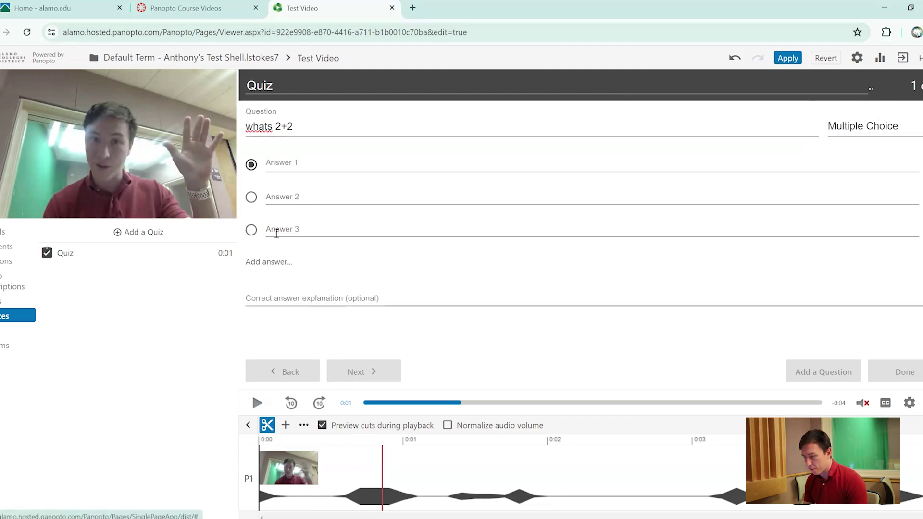
left_click(272, 263)
left_click(332, 160)
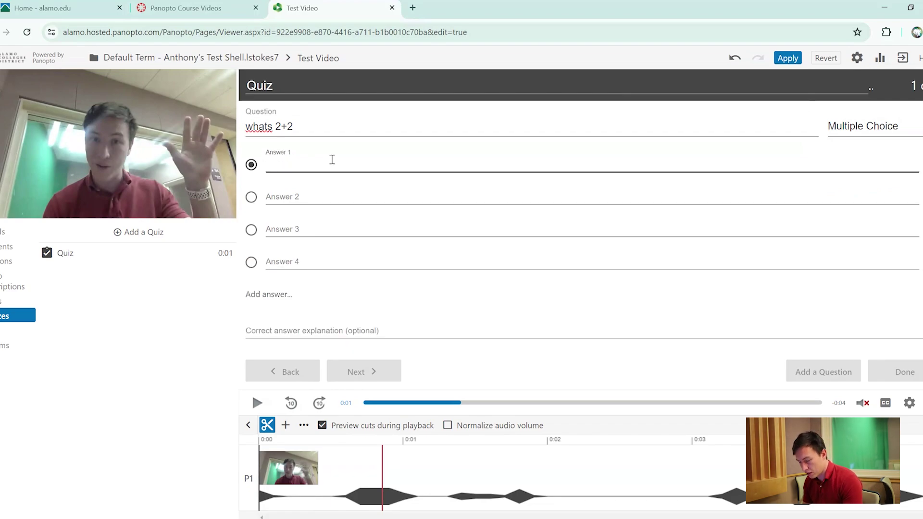
right_click(308, 201)
left_click(281, 197)
type("2")
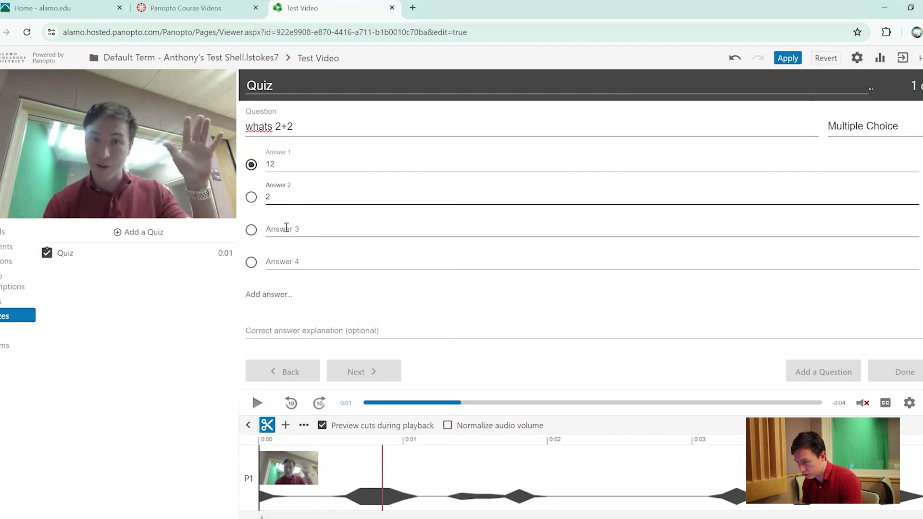
left_click(286, 227)
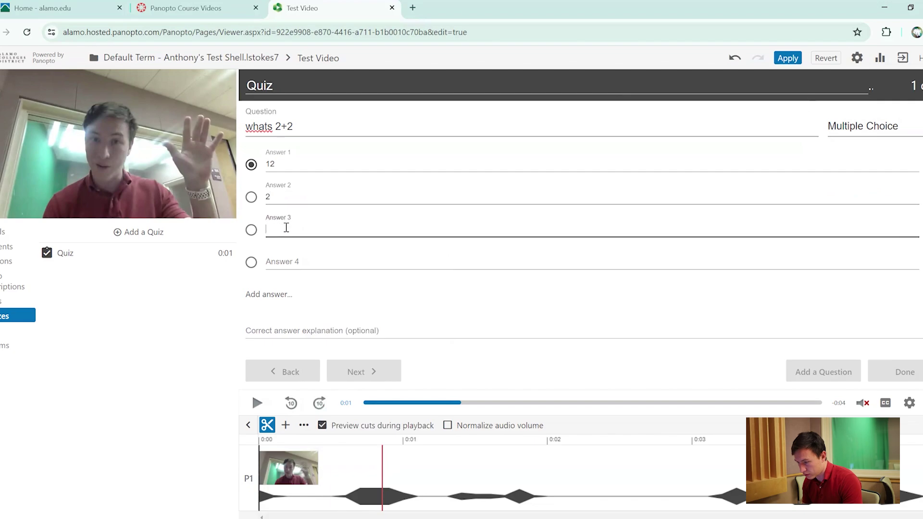
right_click(283, 262)
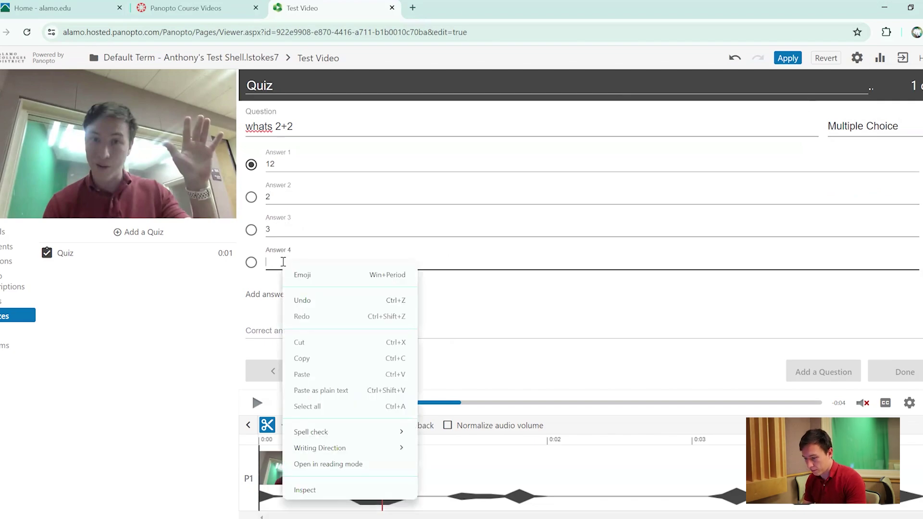
left_click(283, 262)
type("4")
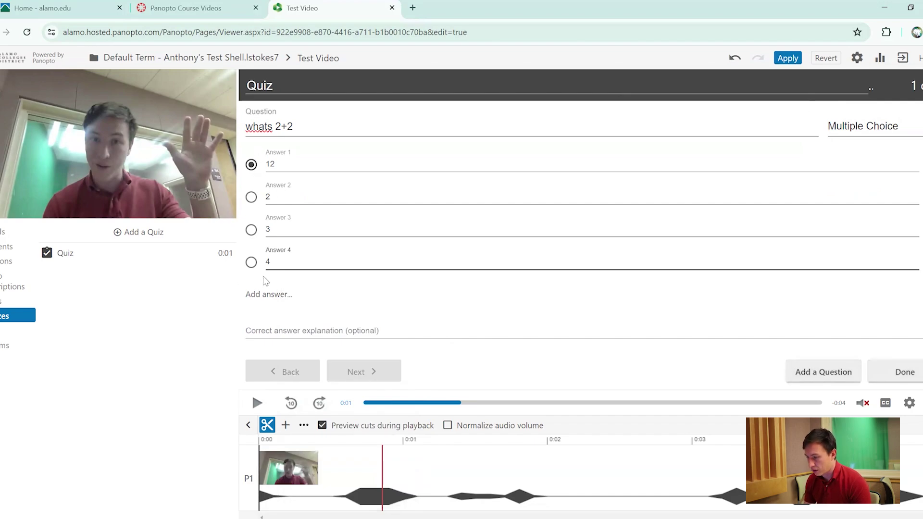
left_click(251, 263)
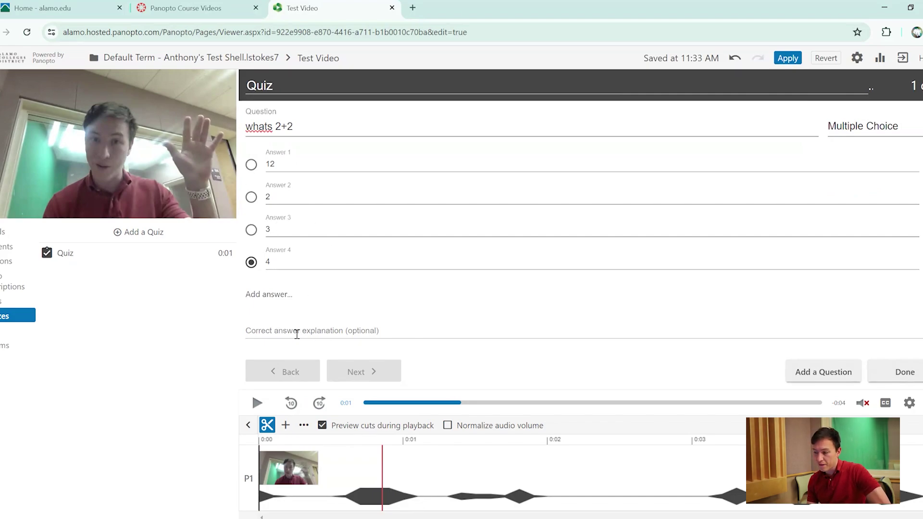
left_click(296, 334)
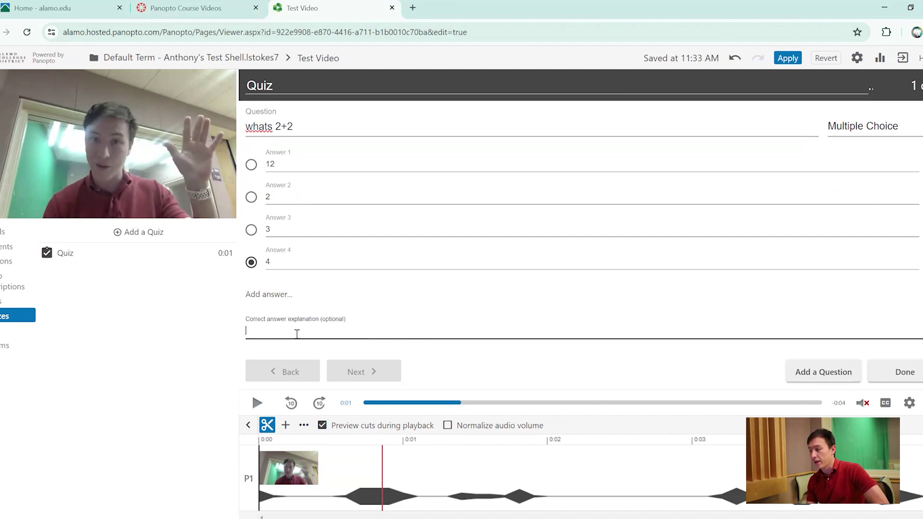
Add True/False question 'my shirt is red' with explanation 'Yes it's red', then click Done
left_click(845, 371)
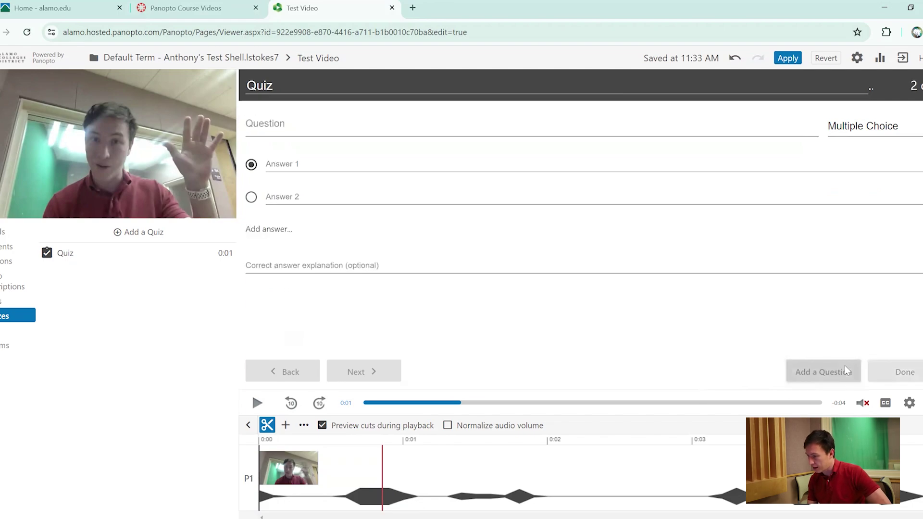
left_click(887, 130)
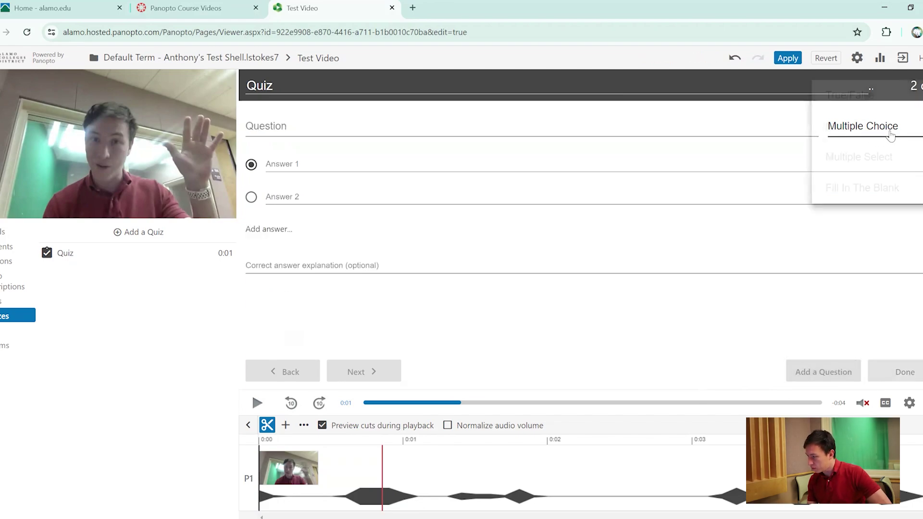
left_click(876, 99)
left_click(526, 124)
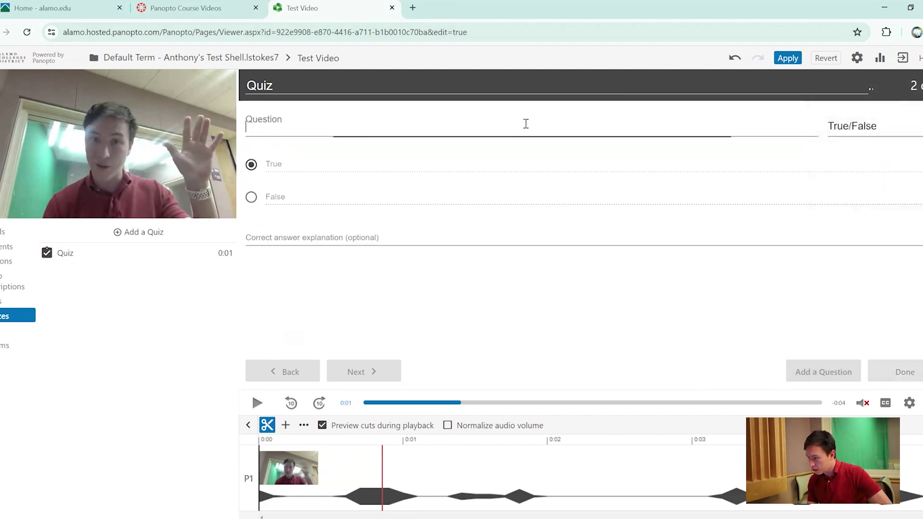
type("my shi")
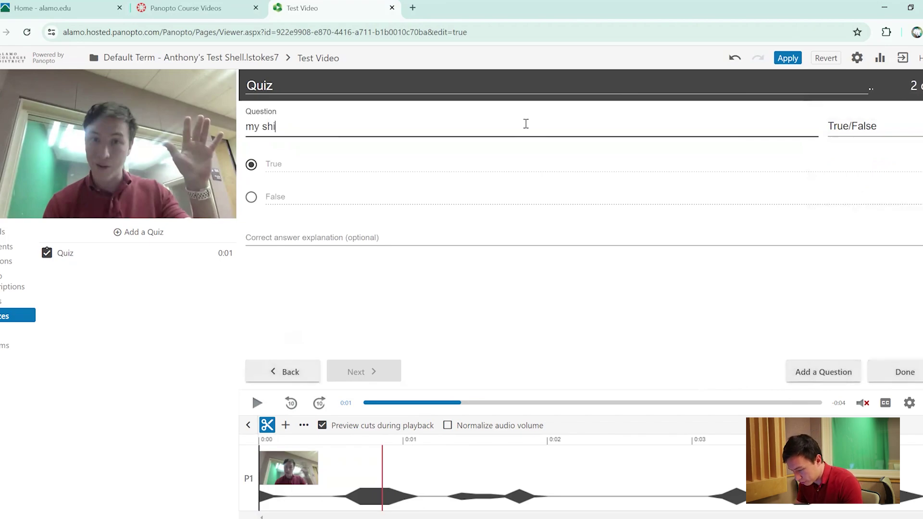
type("rt is red")
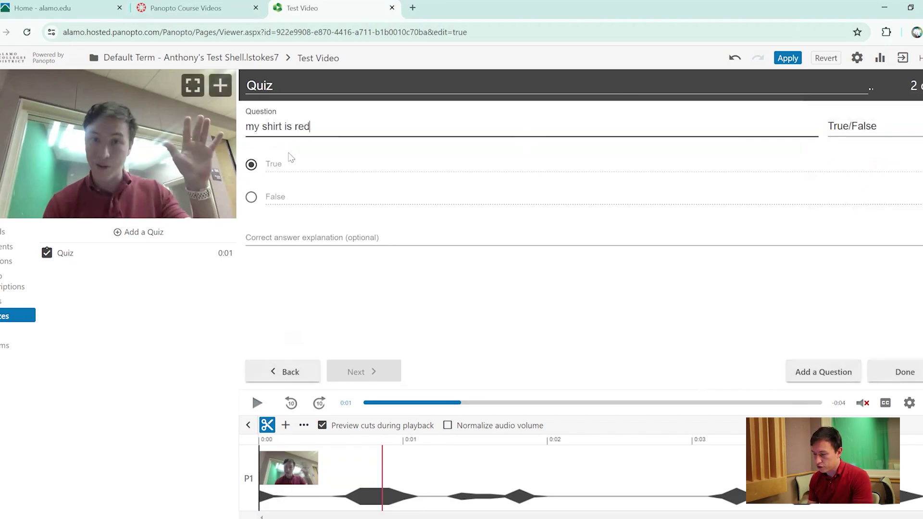
left_click(367, 240)
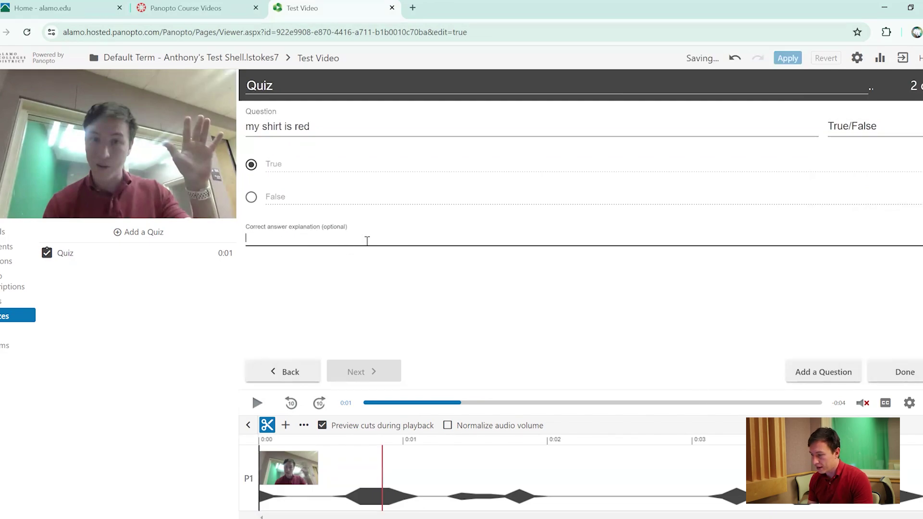
type("Yes it")
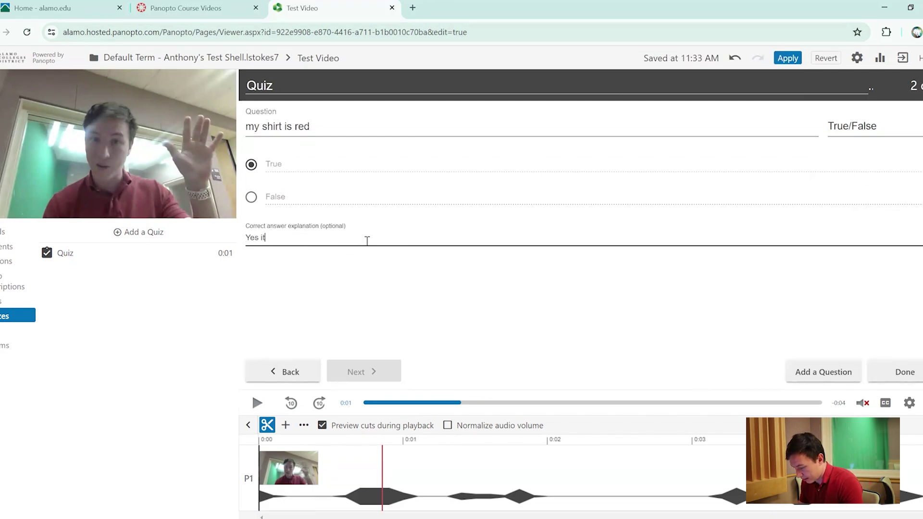
type("'s red")
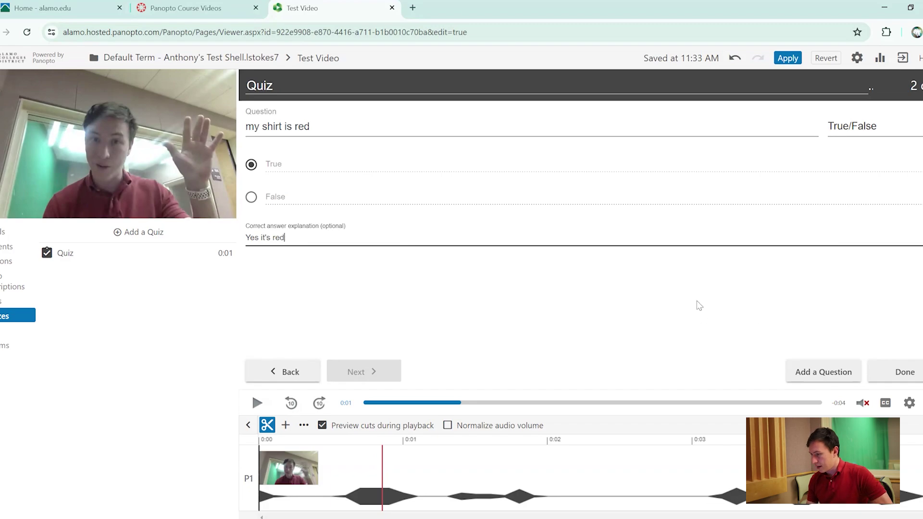
left_click(895, 379)
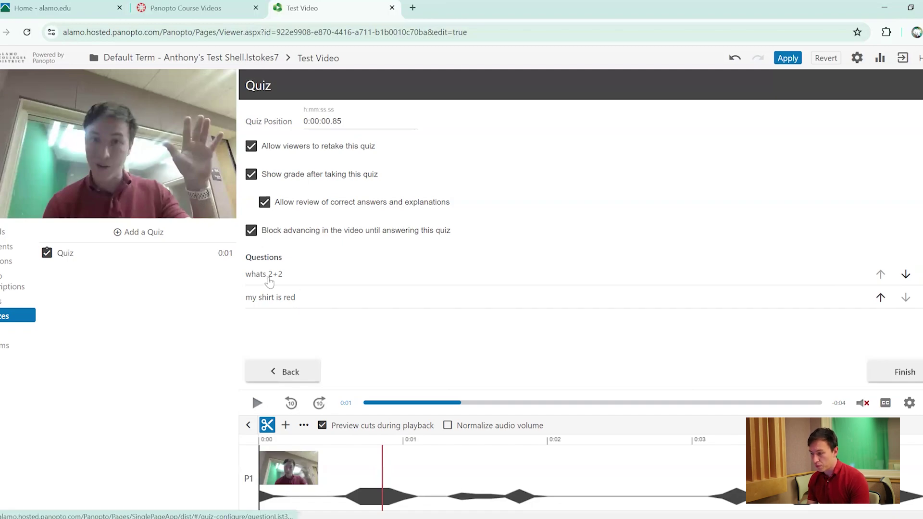
Move 'whats 2+2' below 'my shirt is red' and finish the quiz setup
left_click(880, 297)
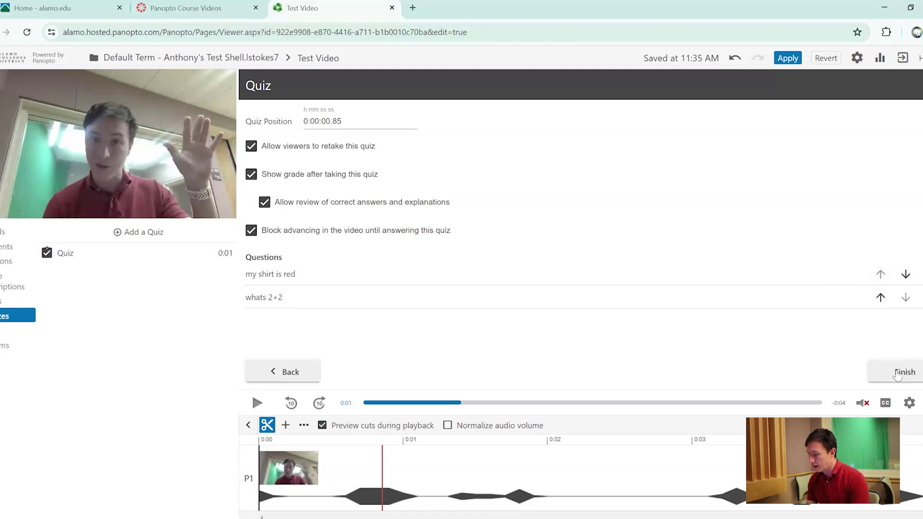
left_click(897, 374)
Pause the preview, apply the quiz edits to Test Video and confirm closing the editor
left_click(256, 402)
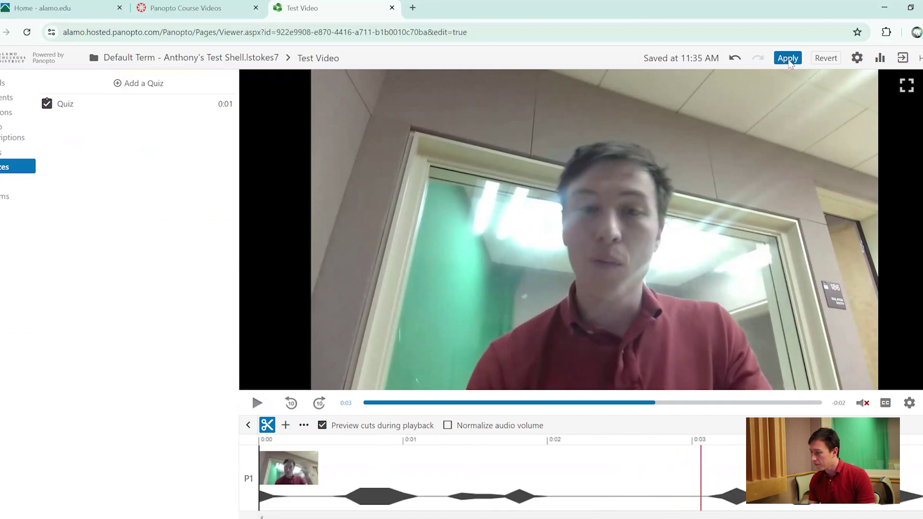
left_click(789, 60)
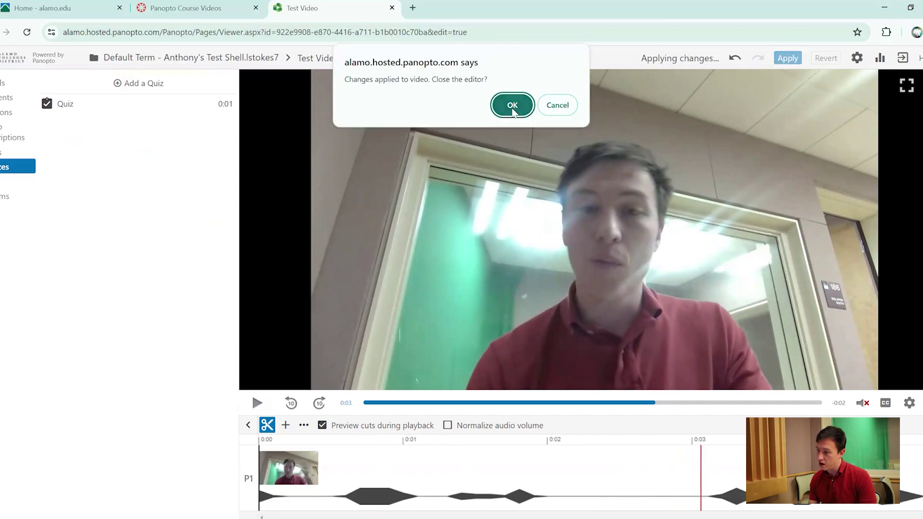
left_click(513, 109)
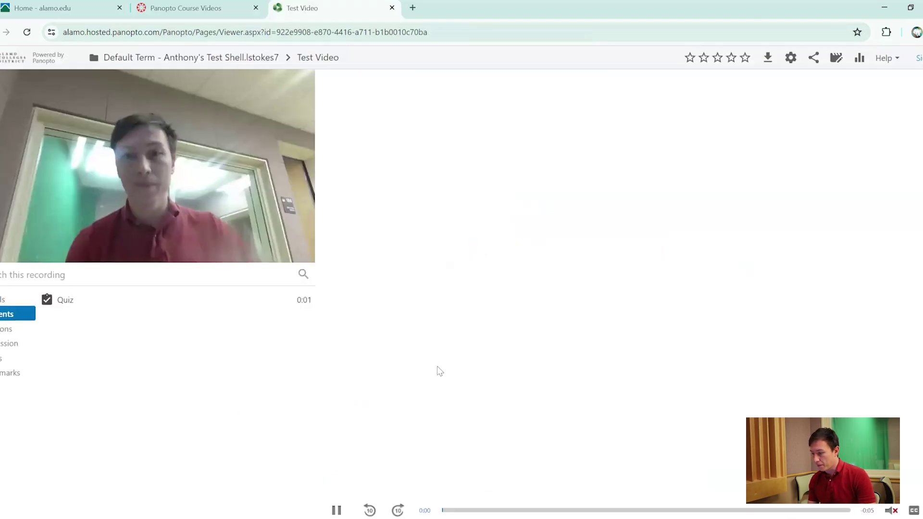
Replay Test Video from the start, then go to the course's Canvas Assignments list
left_click(445, 510)
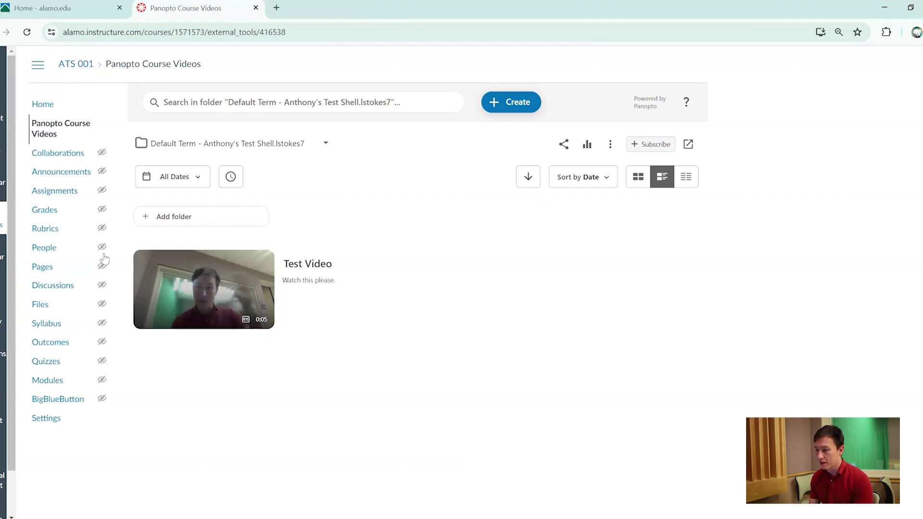
left_click(61, 195)
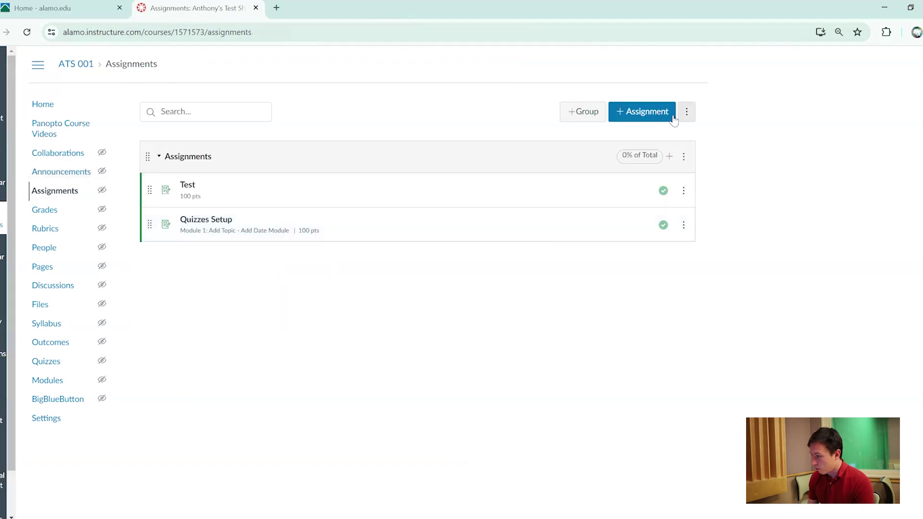
Create a new assignment named 'Video Quiz' worth 100 points
left_click(643, 115)
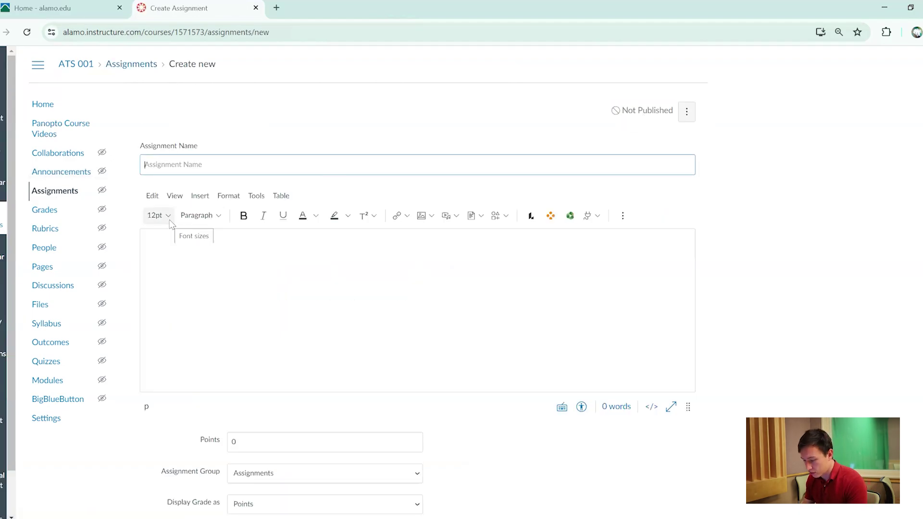
type("Video Quiz")
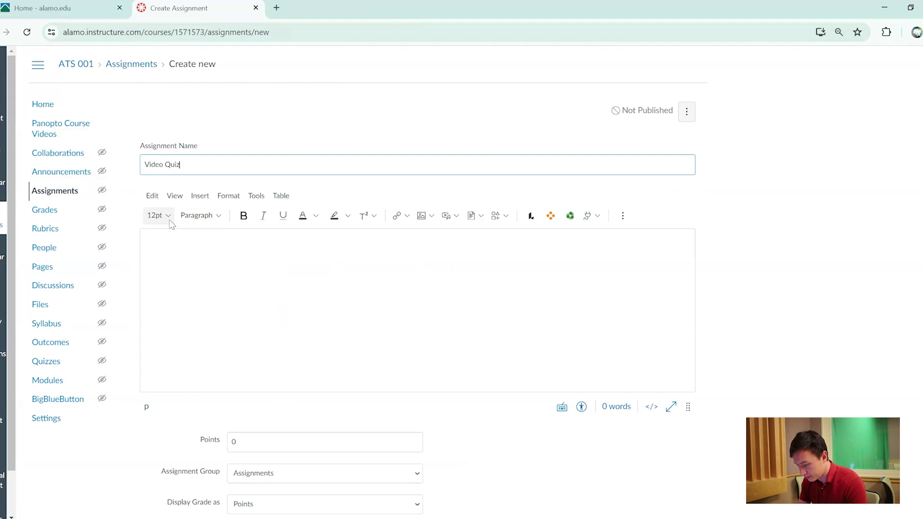
left_click(345, 344)
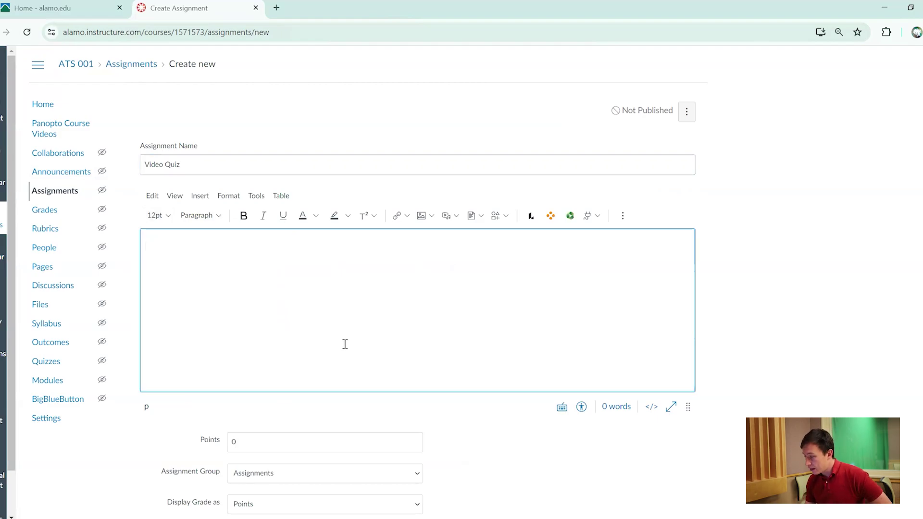
scroll(345, 344, "down", 3)
left_click(346, 274)
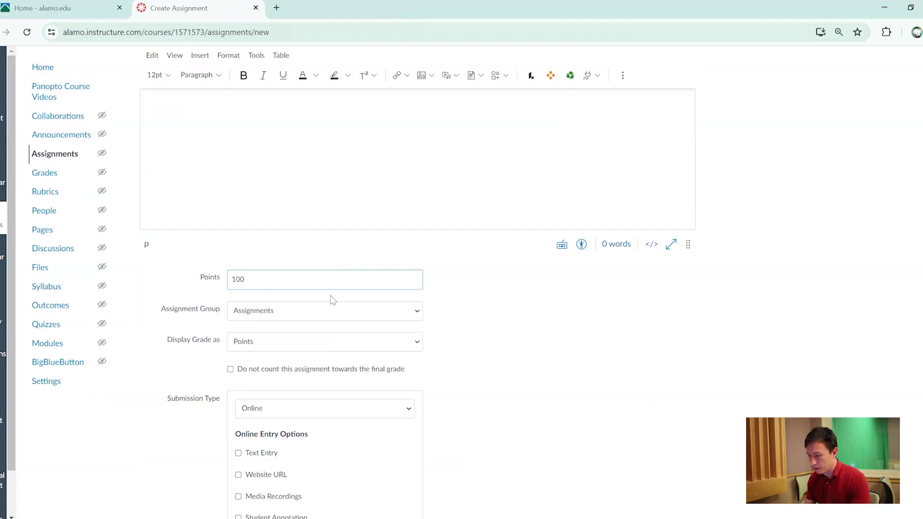
Keep it in the Assignments group and set the submission type to External Tool
left_click(372, 318)
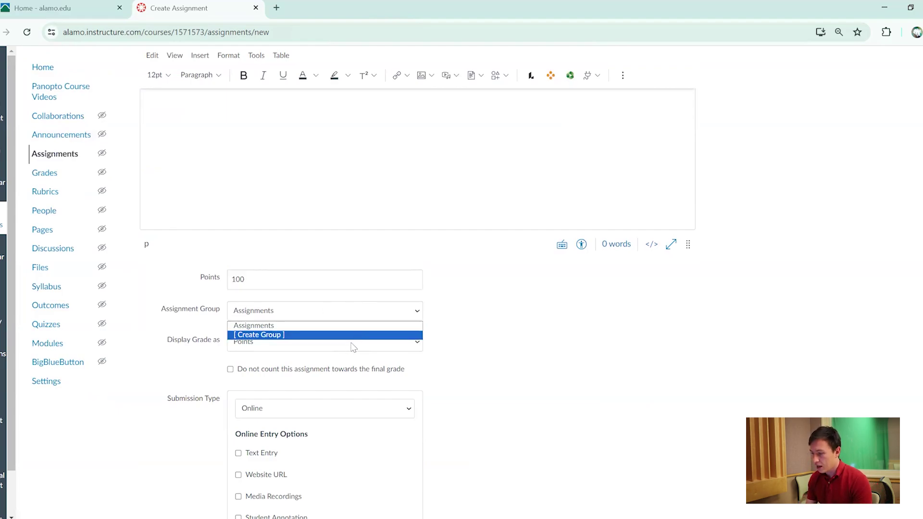
left_click(463, 359)
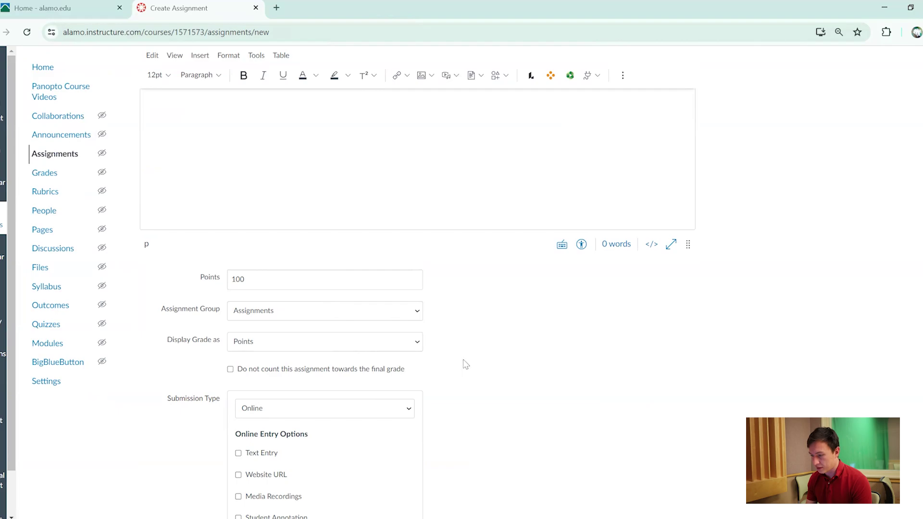
scroll(463, 359, "down", 2)
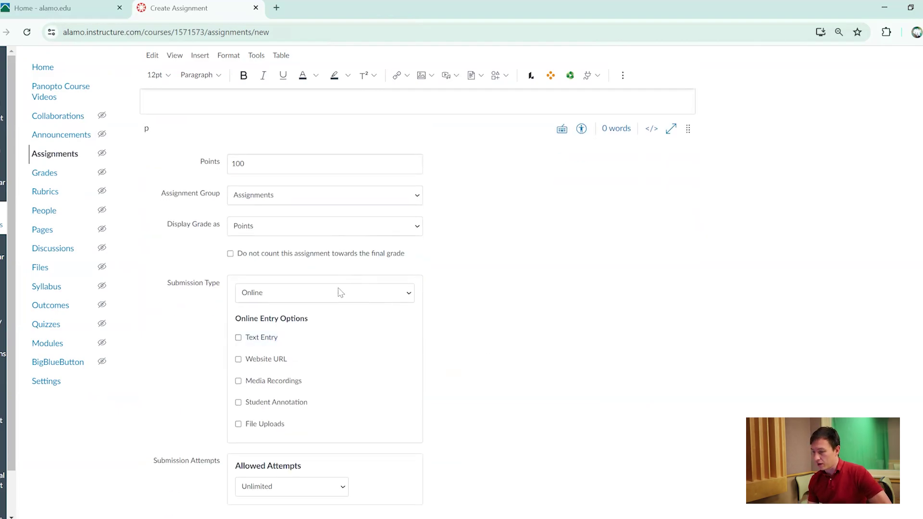
left_click(368, 298)
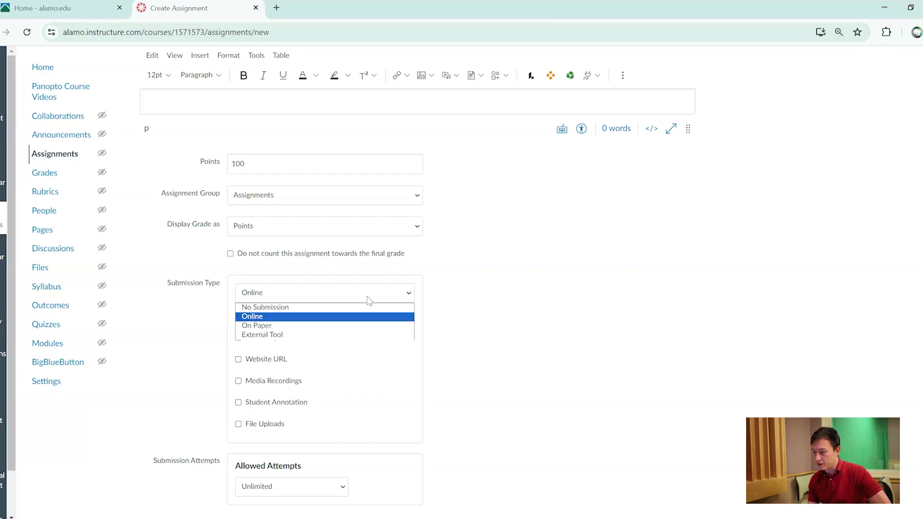
left_click(277, 336)
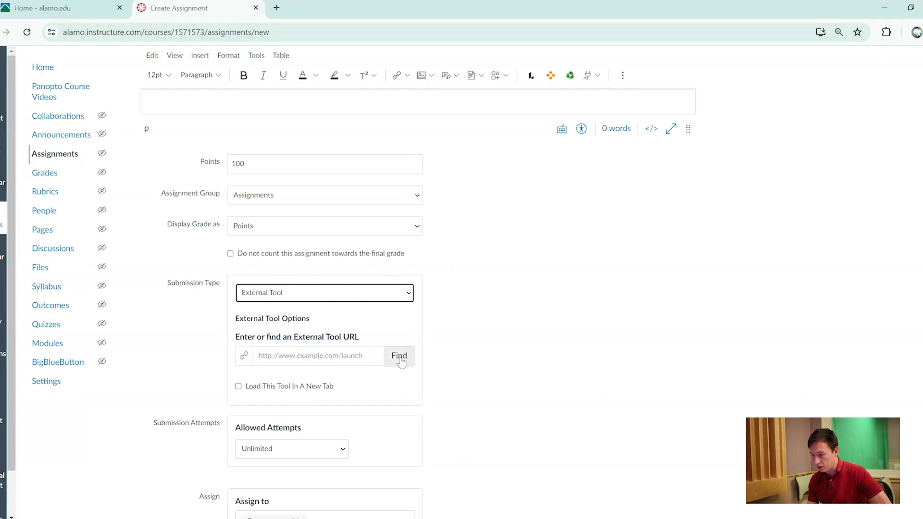
Pick the Panopto Quiz tool from the list of external tools
left_click(399, 358)
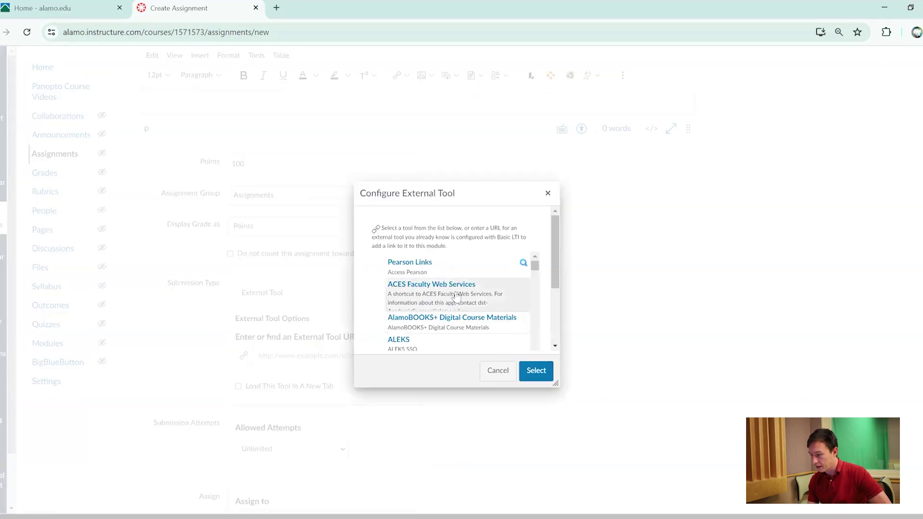
scroll(457, 296, "down", 15)
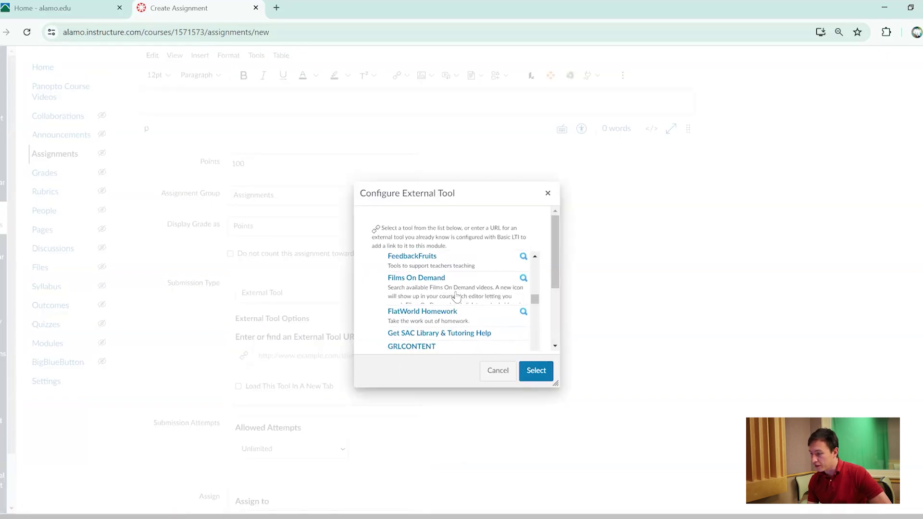
scroll(457, 297, "down", 15)
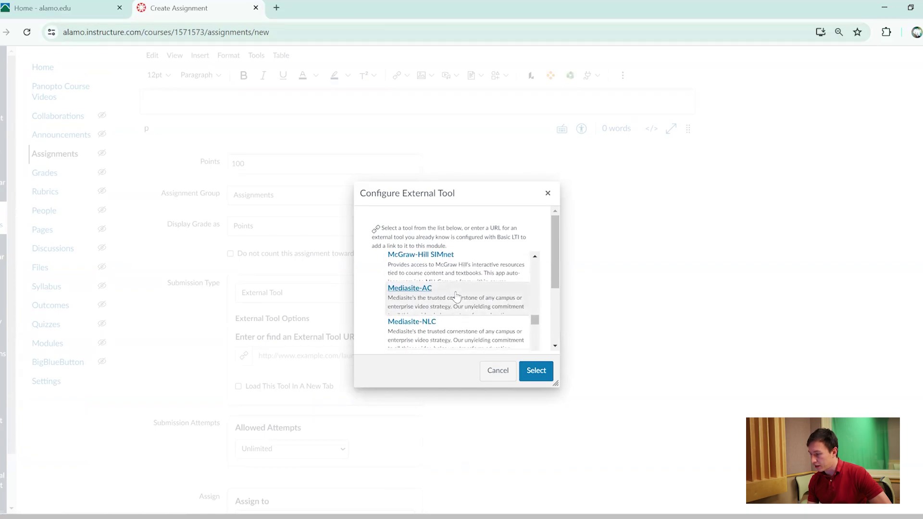
scroll(456, 297, "down", 15)
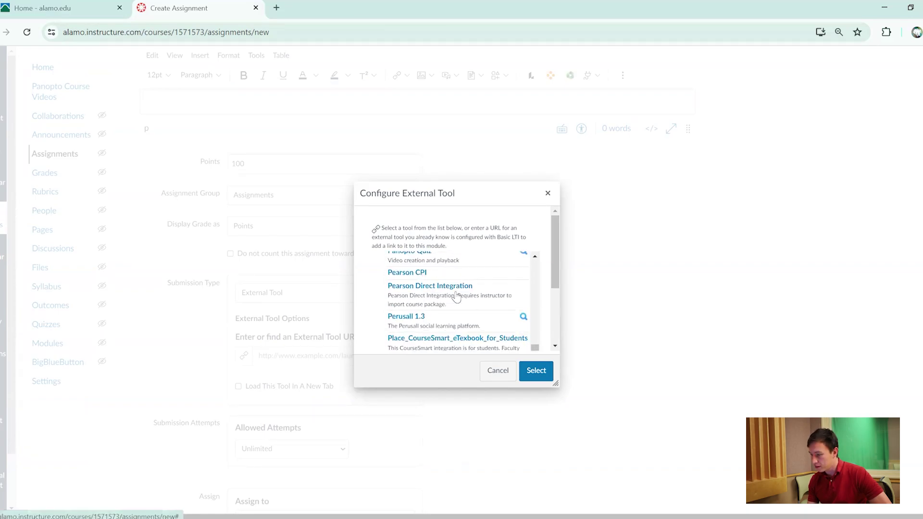
scroll(456, 296, "up", 5)
left_click(418, 298)
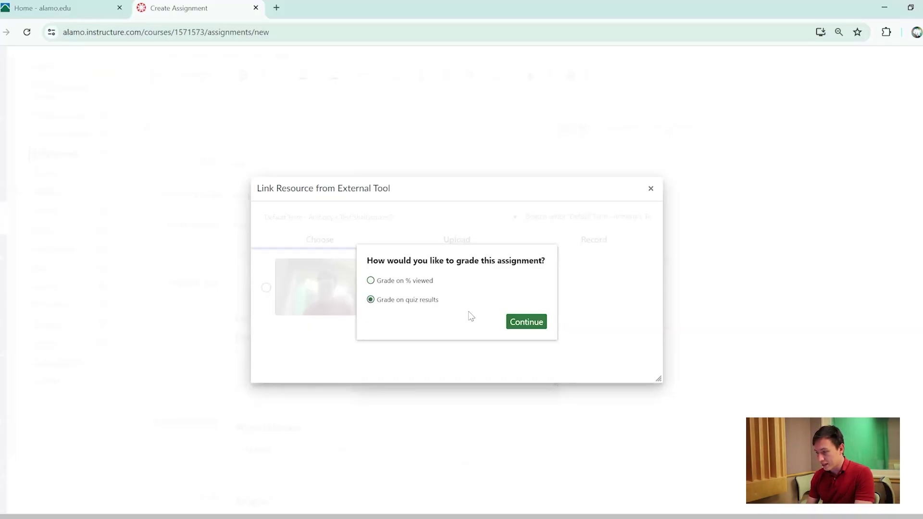
Embed the Test Video in the assignment, graded on the Panopto quiz results
left_click(525, 321)
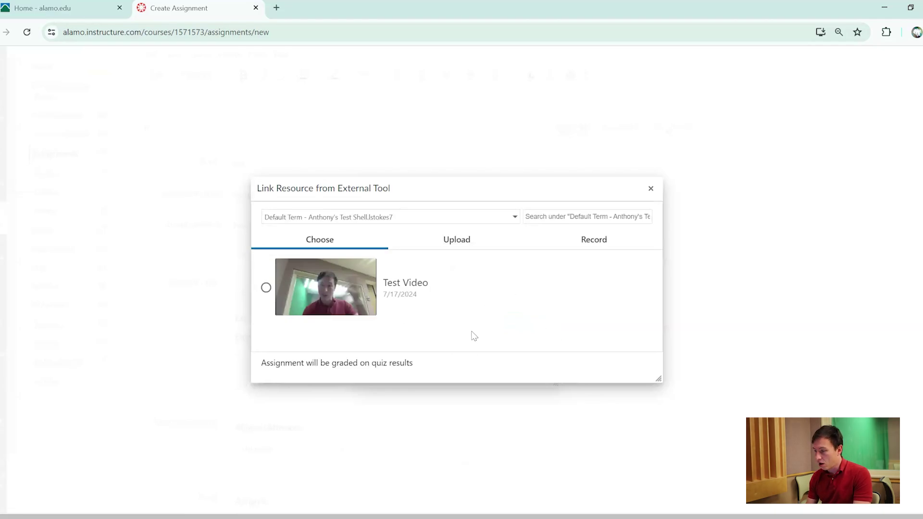
left_click(265, 289)
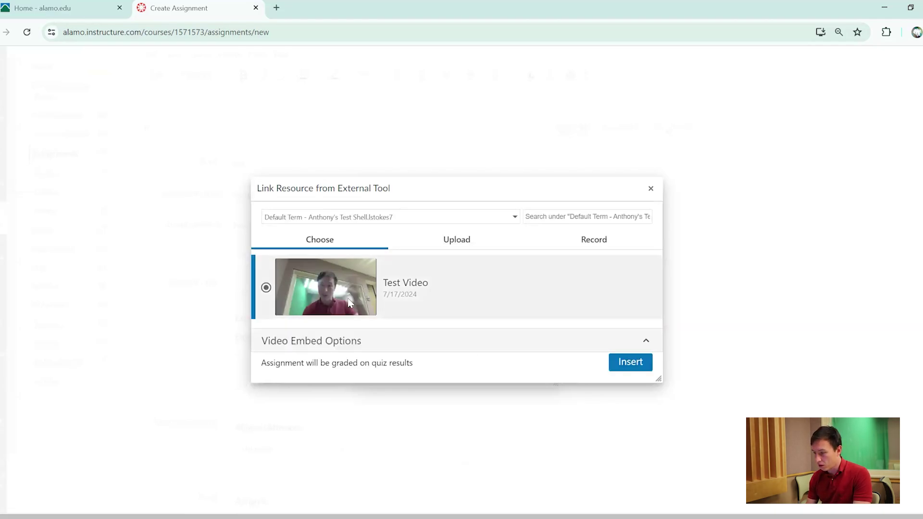
left_click(630, 362)
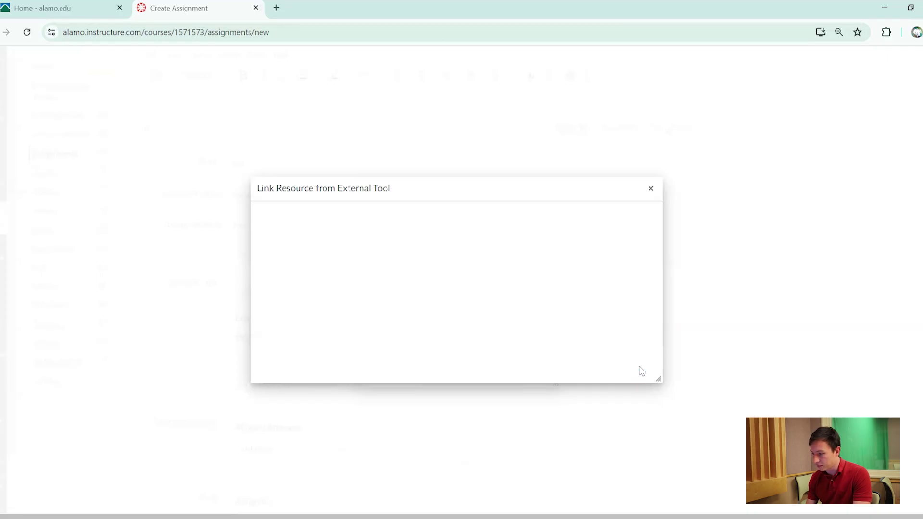
left_click(536, 377)
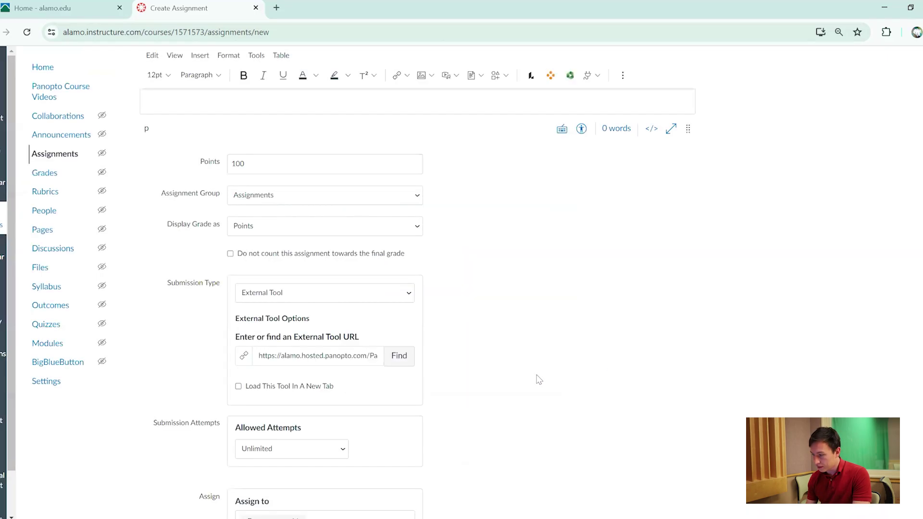
Save the new Test Video assignment
scroll(538, 380, "up", 5)
scroll(539, 380, "down", 8)
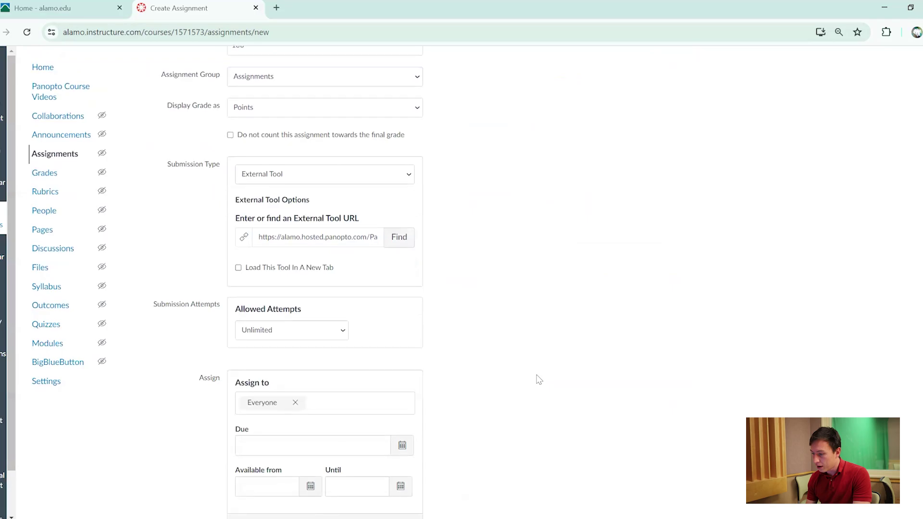
scroll(620, 370, "down", 2)
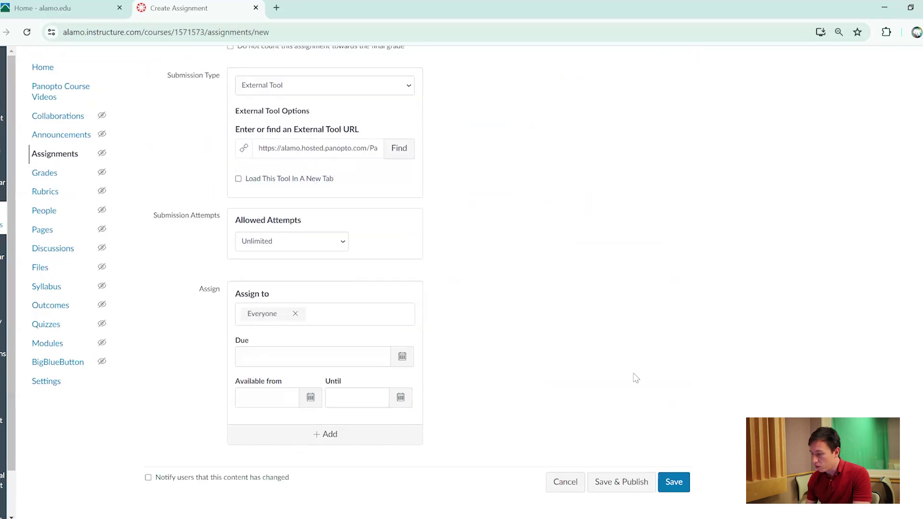
left_click(671, 486)
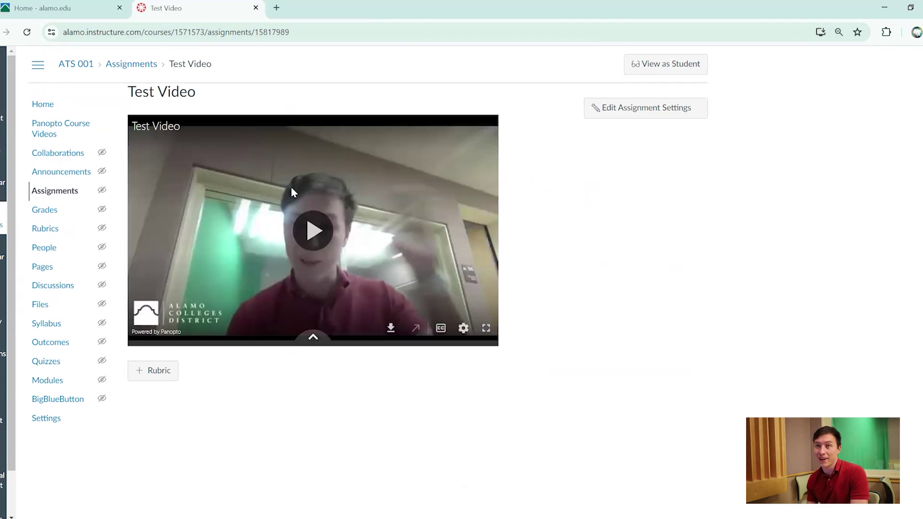
Play the video and answer the quiz with True and 4, scoring 2 out of 2
left_click(318, 232)
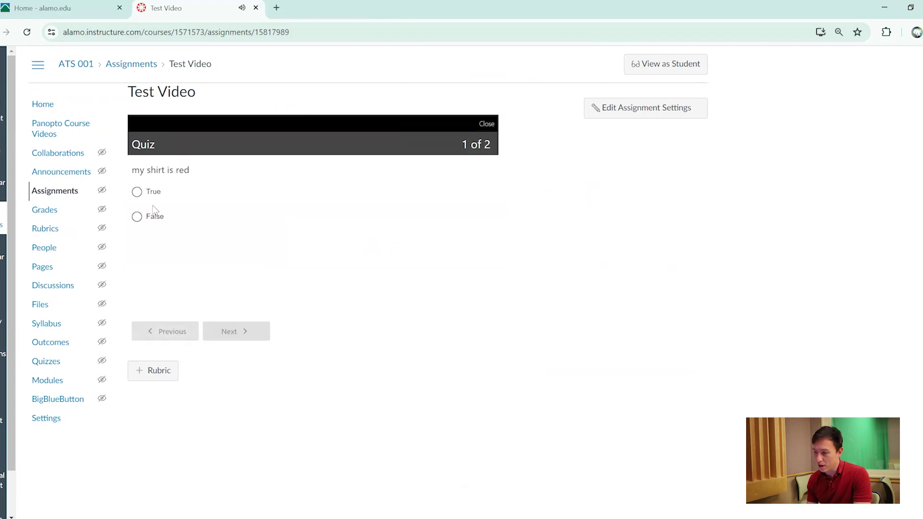
left_click(137, 193)
left_click(228, 339)
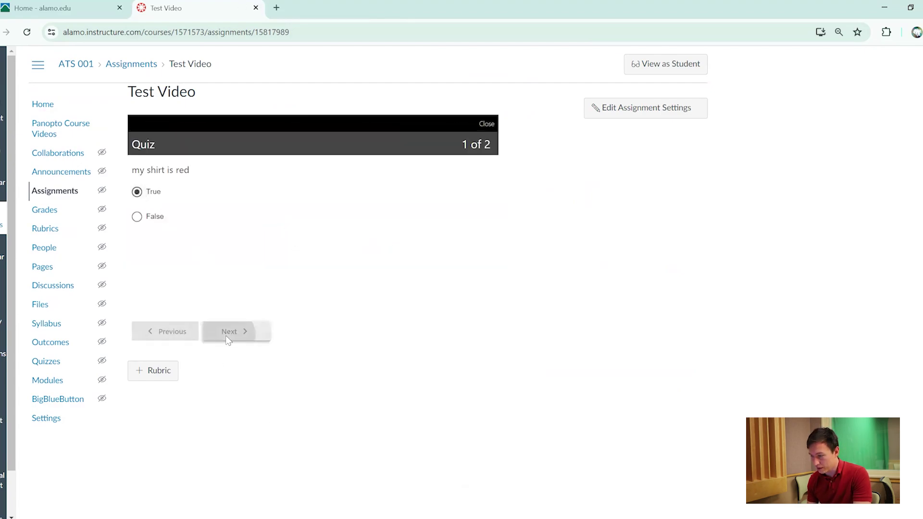
left_click(137, 265)
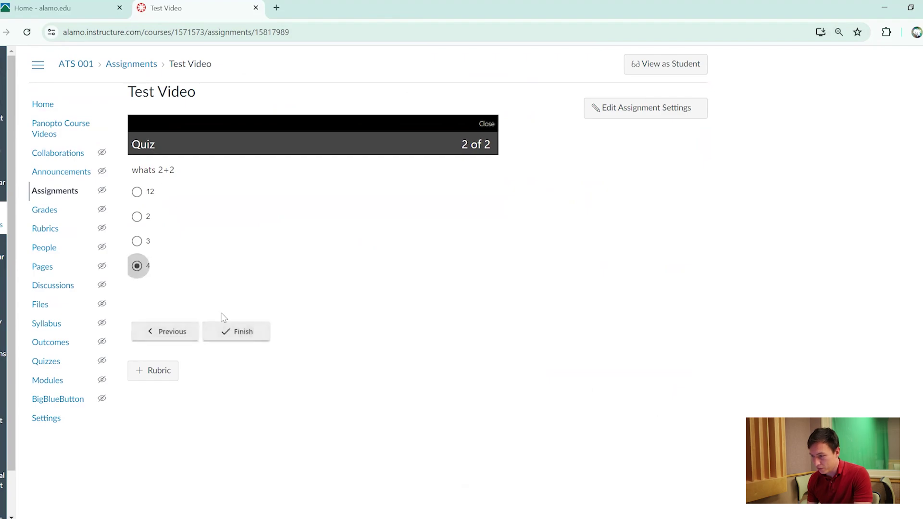
left_click(238, 331)
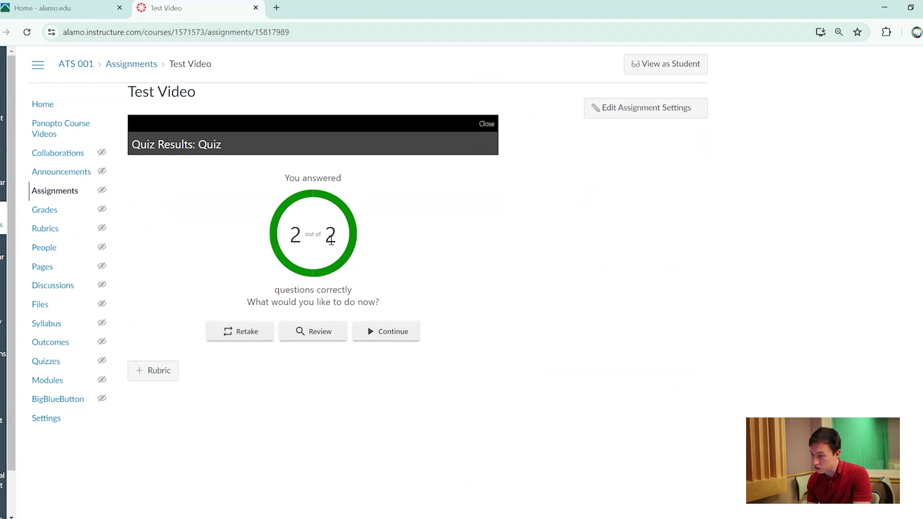
Review both submitted quiz answers
left_click(304, 334)
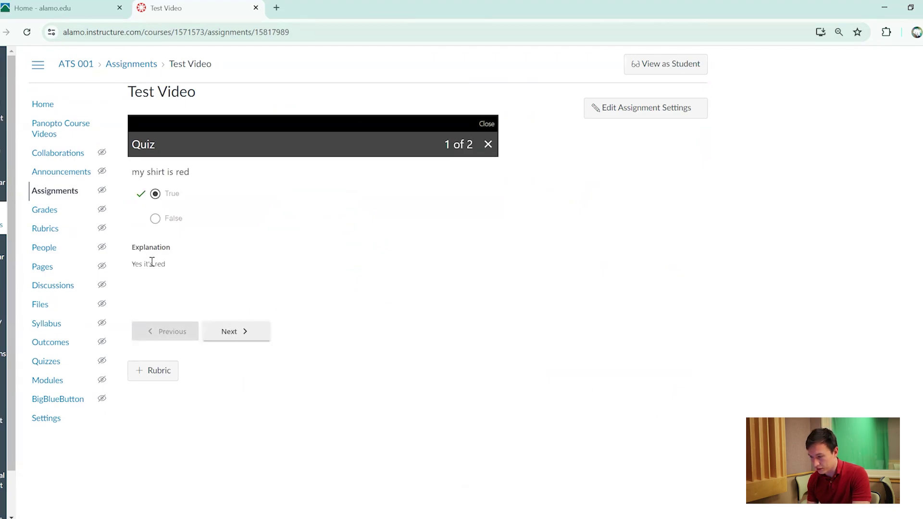
left_click(235, 331)
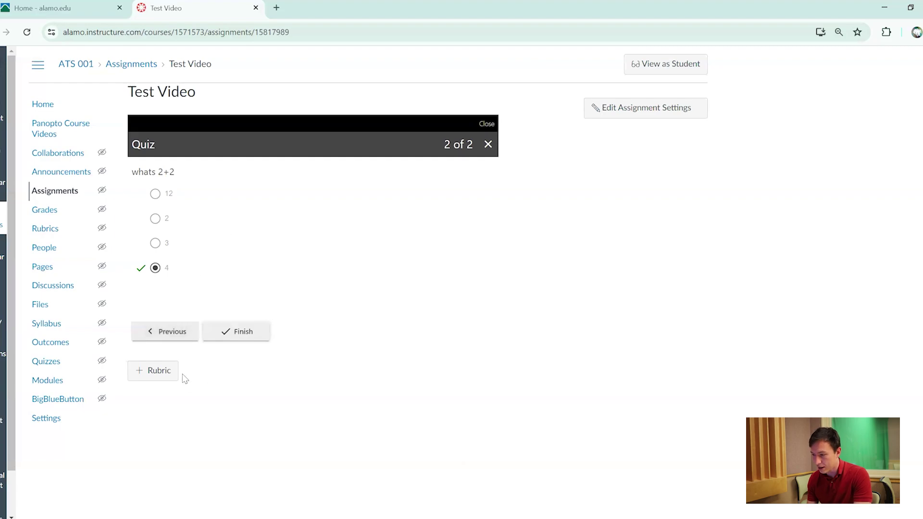
left_click(235, 335)
Retake the quiz answering True and 3, scoring 1 out of 2
left_click(233, 334)
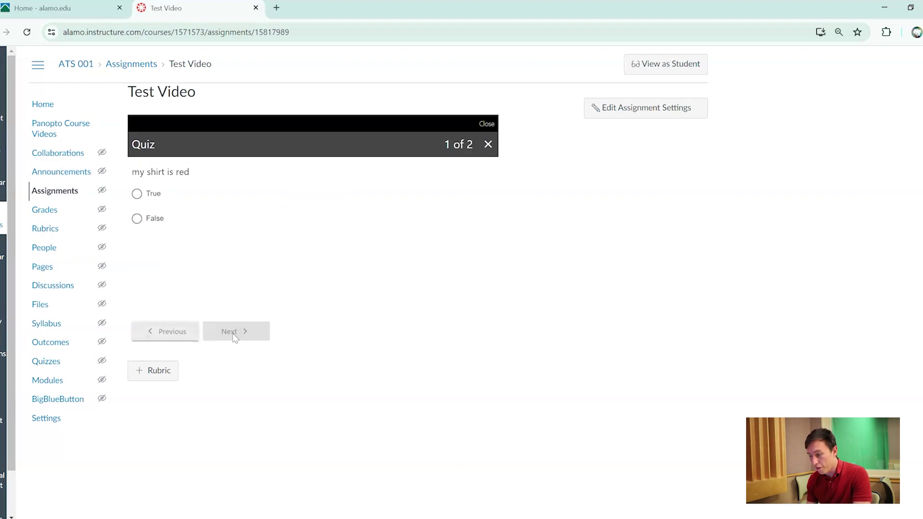
left_click(138, 194)
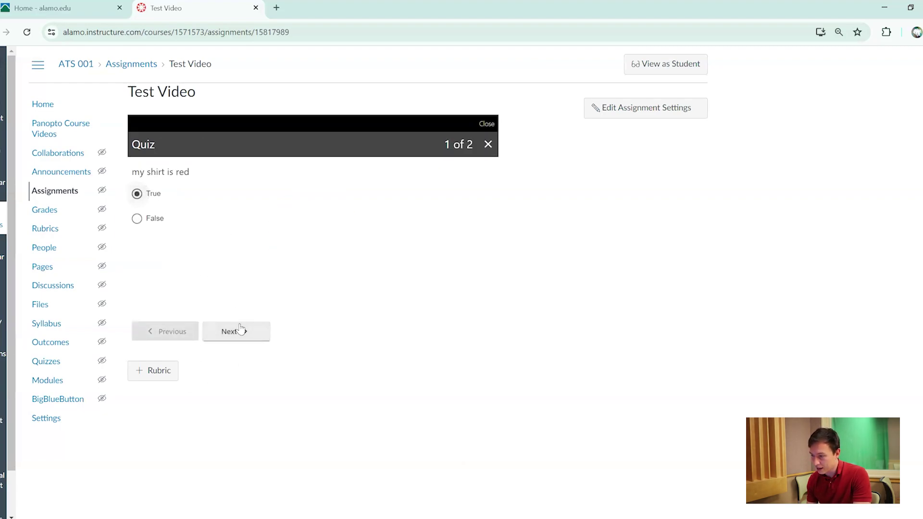
left_click(226, 330)
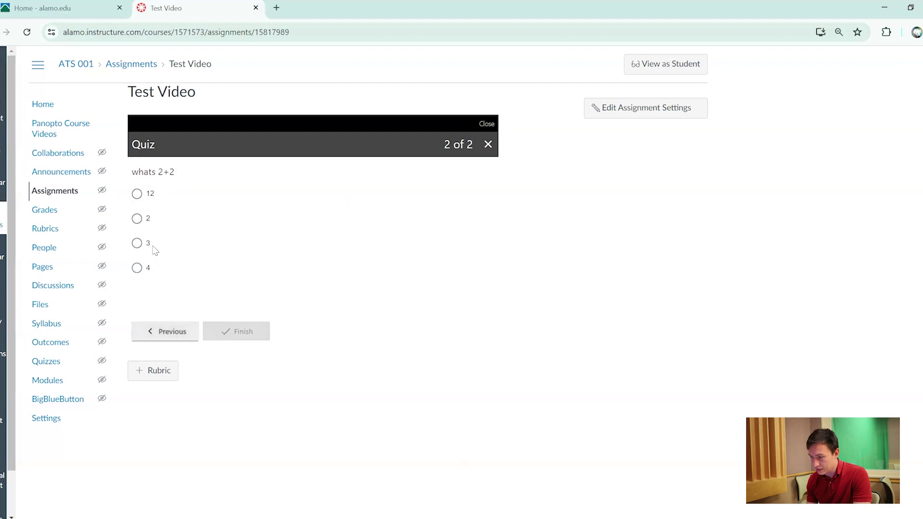
left_click(138, 244)
left_click(235, 339)
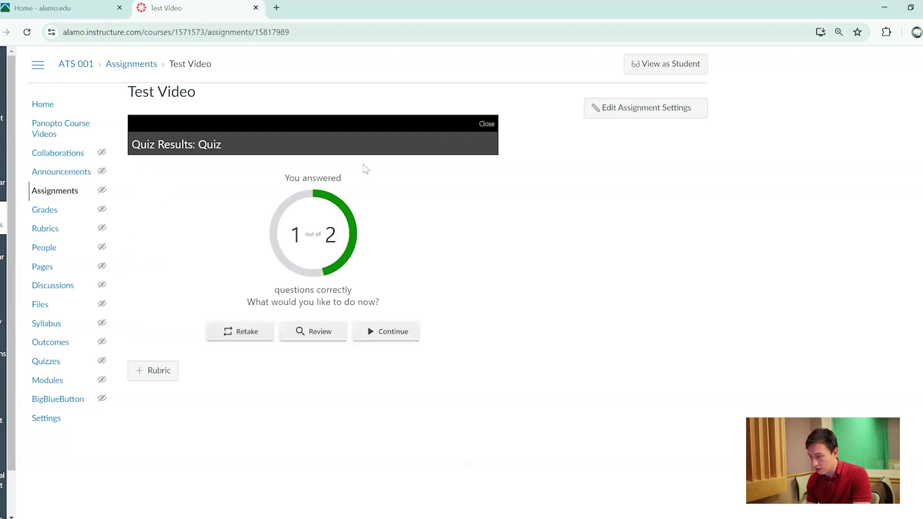
Continue from the Quiz Results panel so the Test Video resumes playing
left_click(393, 333)
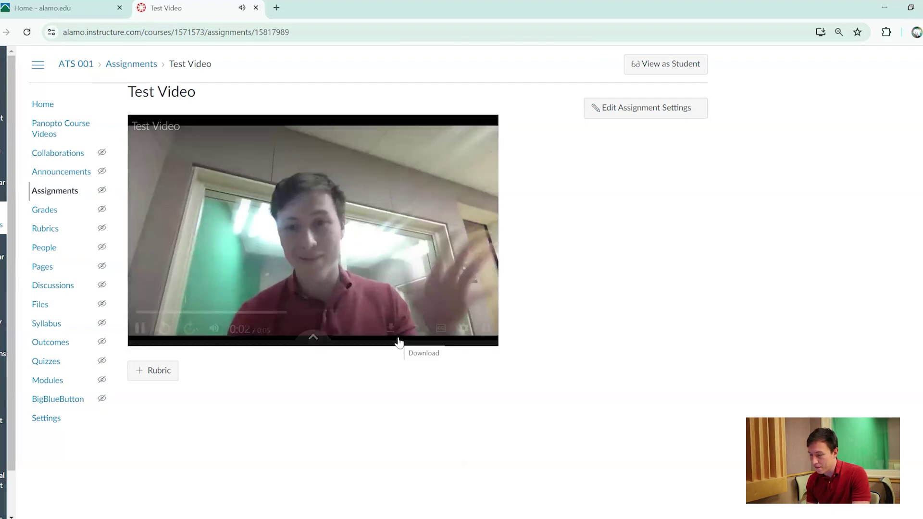